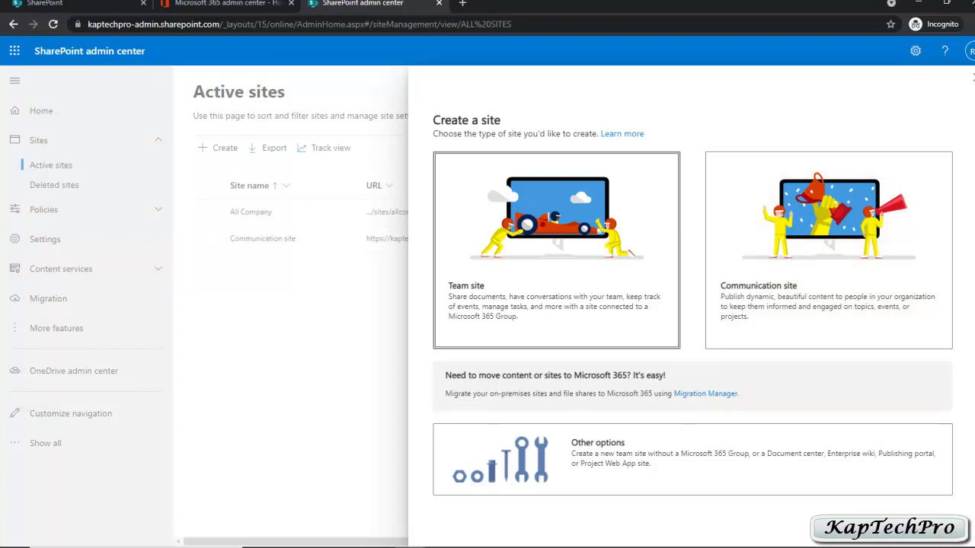
Step: Start a new Microsoft 365 group-connected team site named TEAM PROJECT and check its site address
click(556, 250)
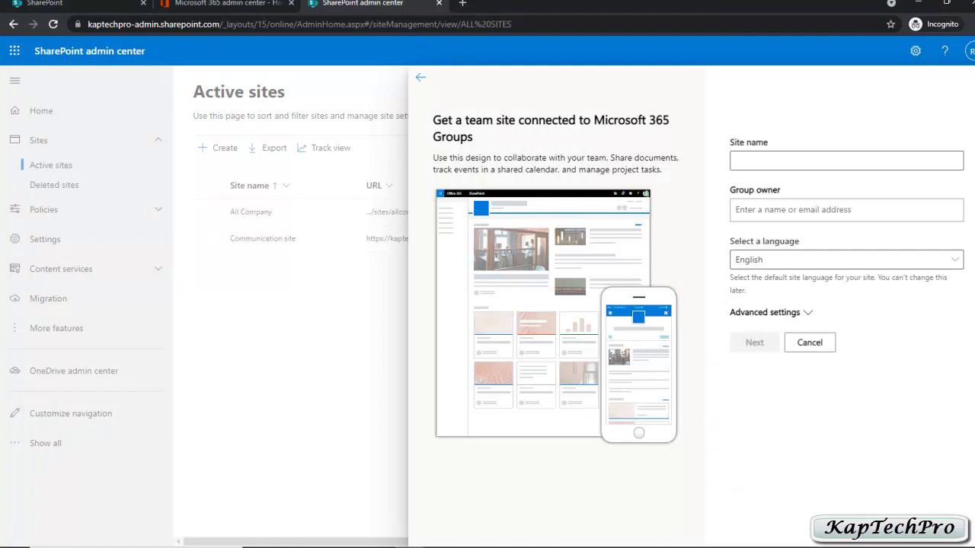
text(TEAM PROJECT)
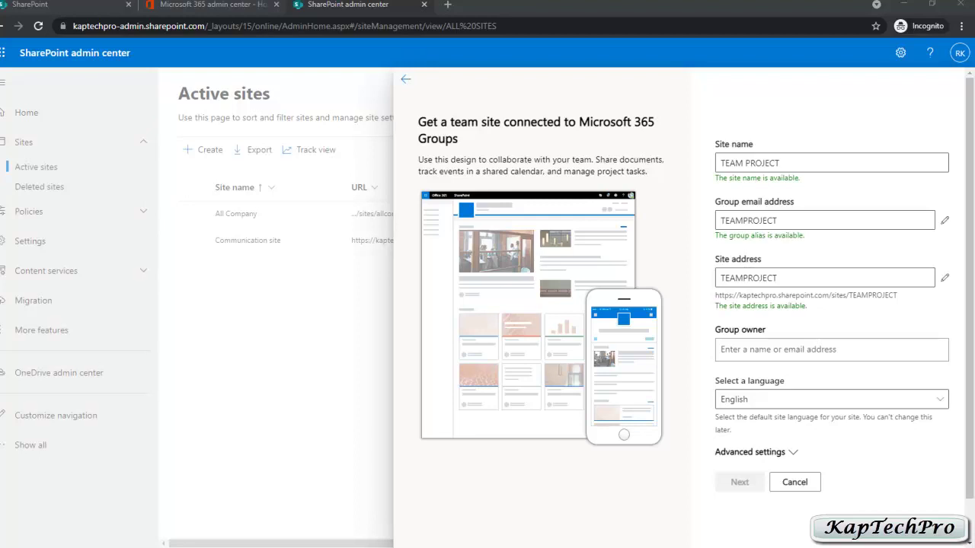
drag(715, 295, 806, 305)
click(806, 306)
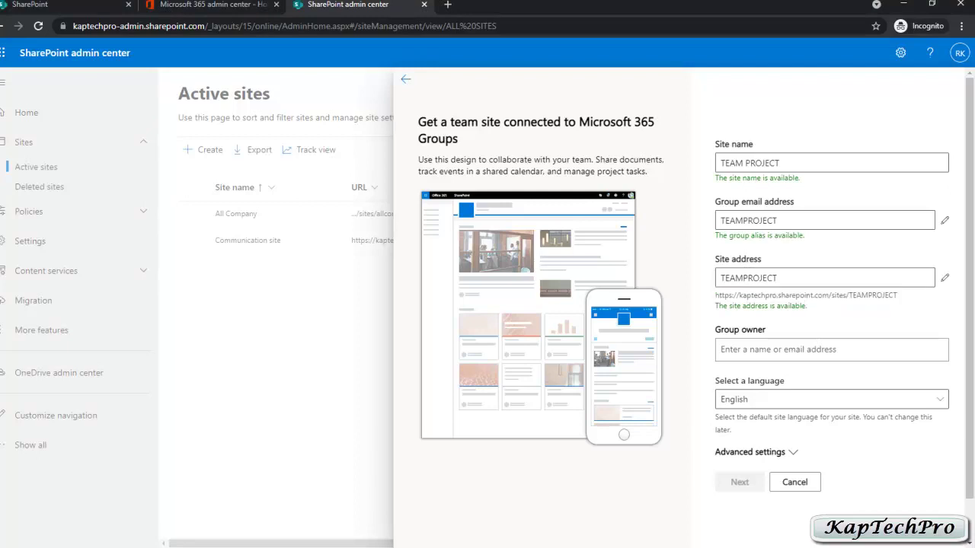
drag(718, 294, 897, 294)
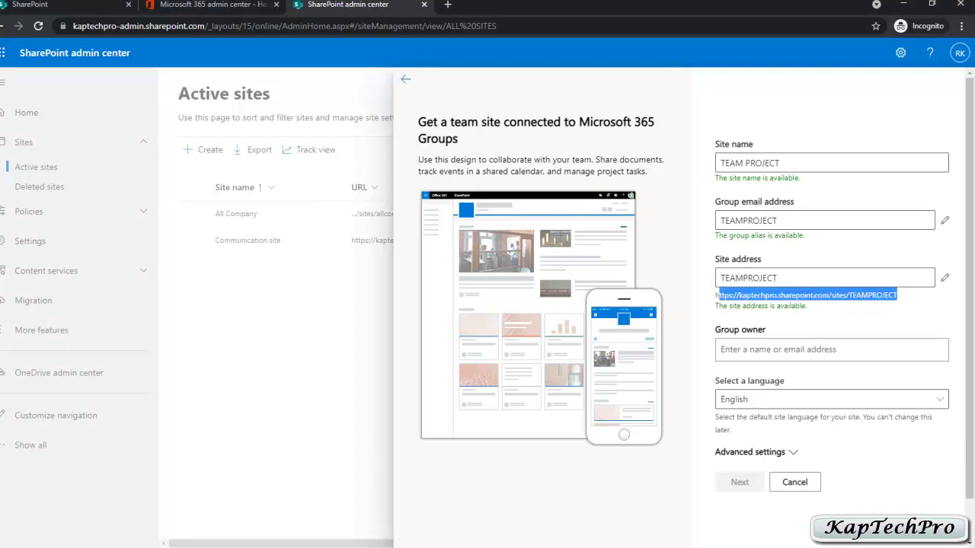
Step: Assign the group owner from the directory and select English as the site language
click(831, 348)
text(ktp)
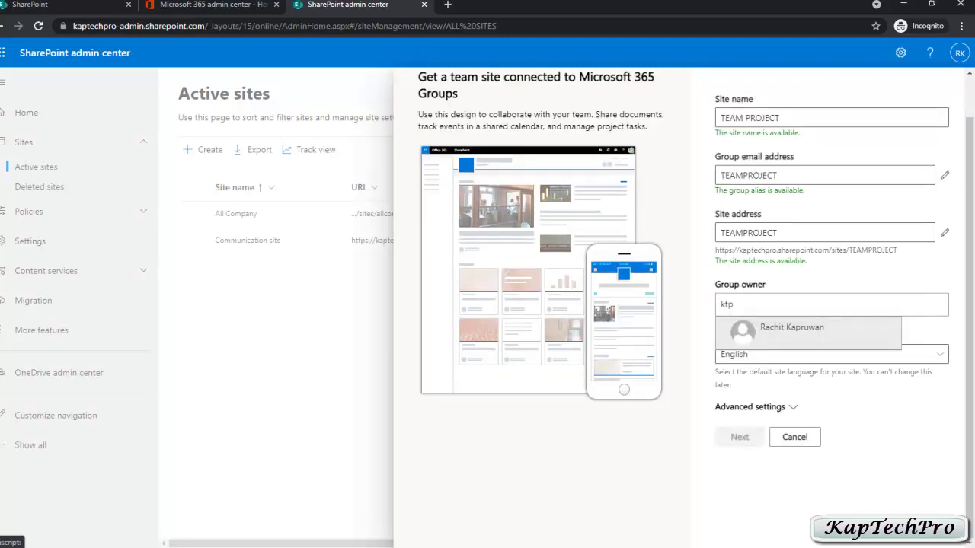
click(792, 328)
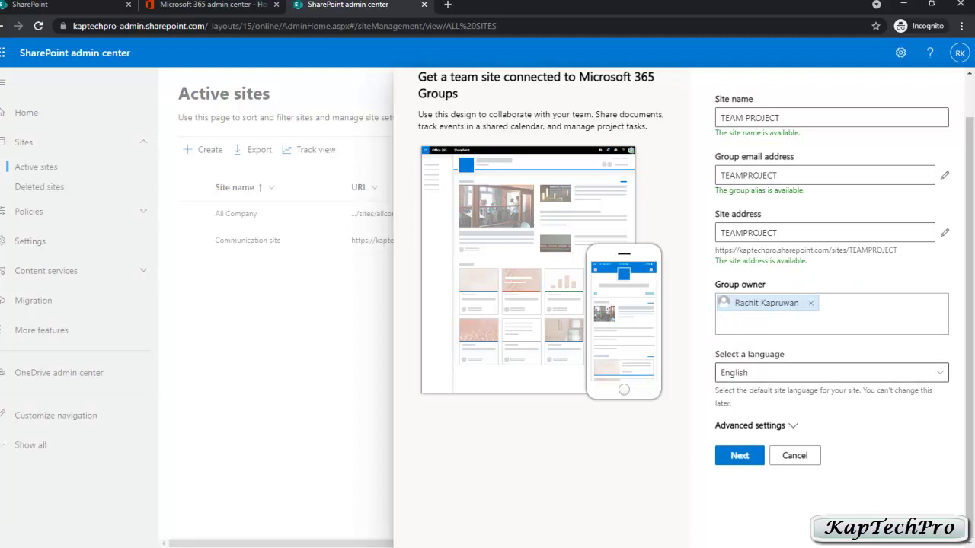
click(831, 373)
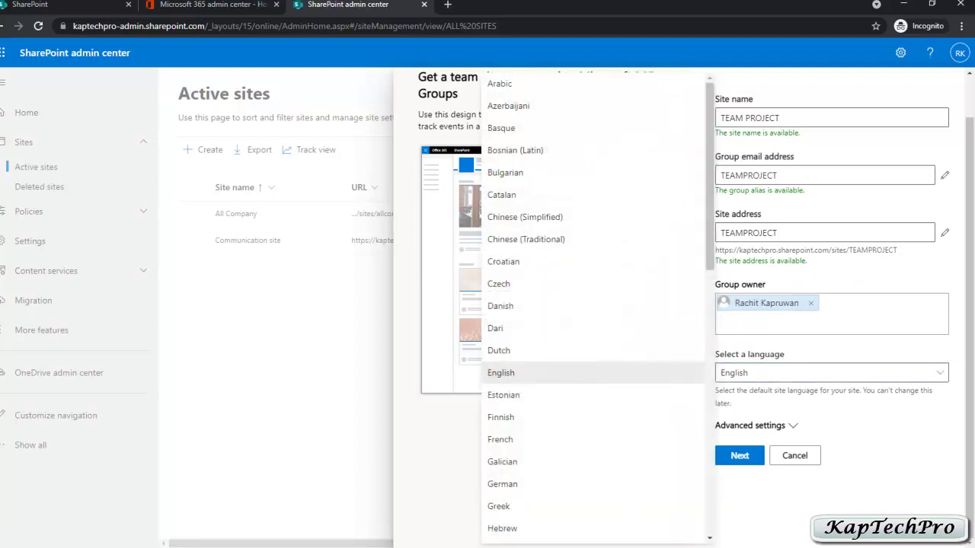
click(518, 372)
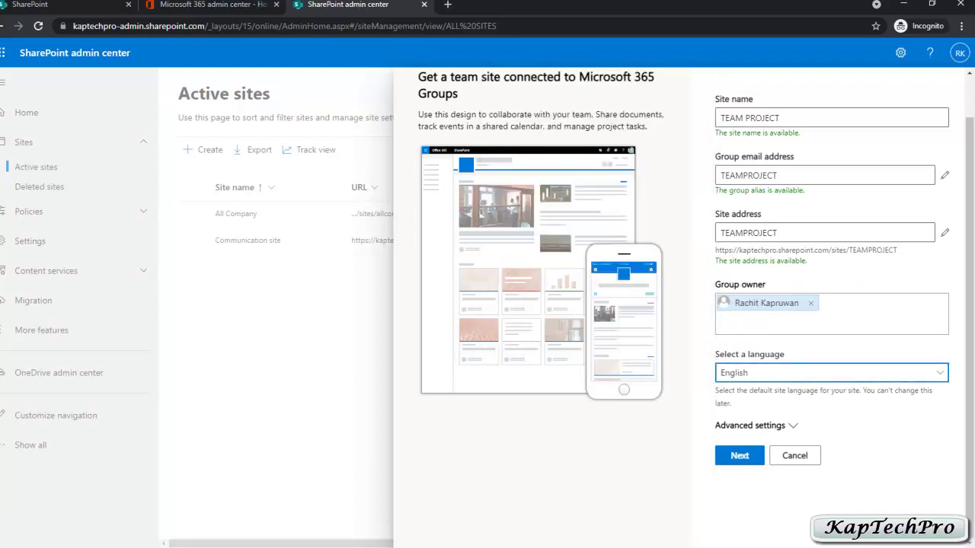
Step: Set the site's privacy in the advanced settings to Public - anyone in the organization can access this site
click(750, 425)
scroll(797, 264, down, 2)
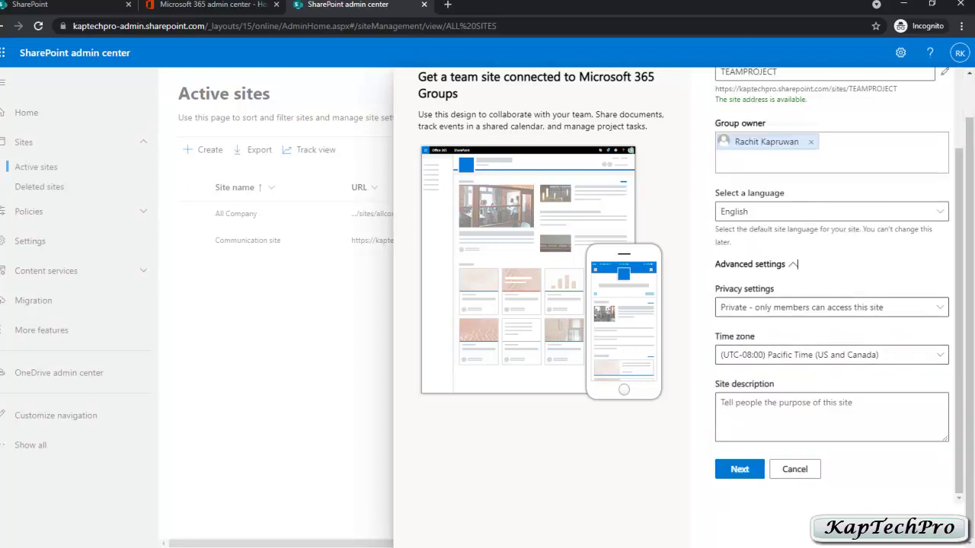
click(830, 307)
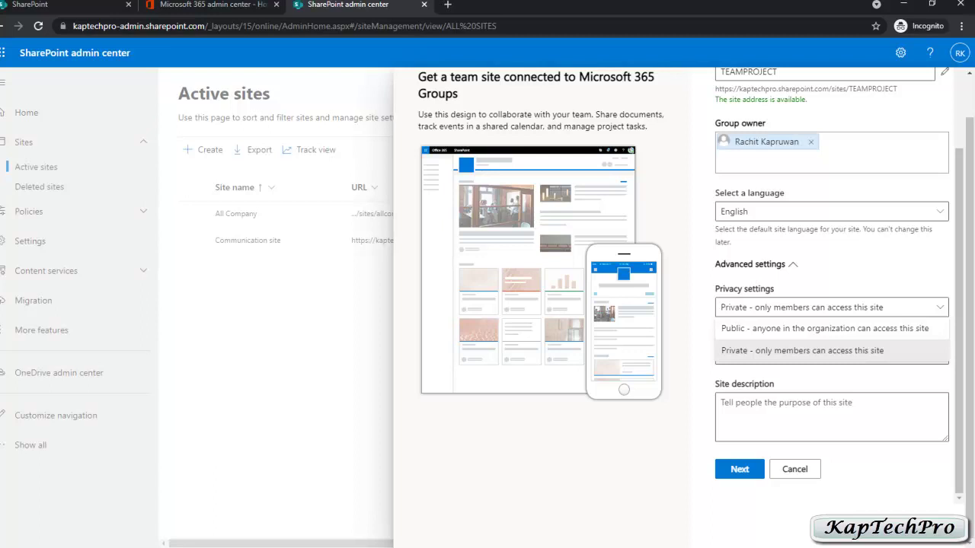
click(762, 328)
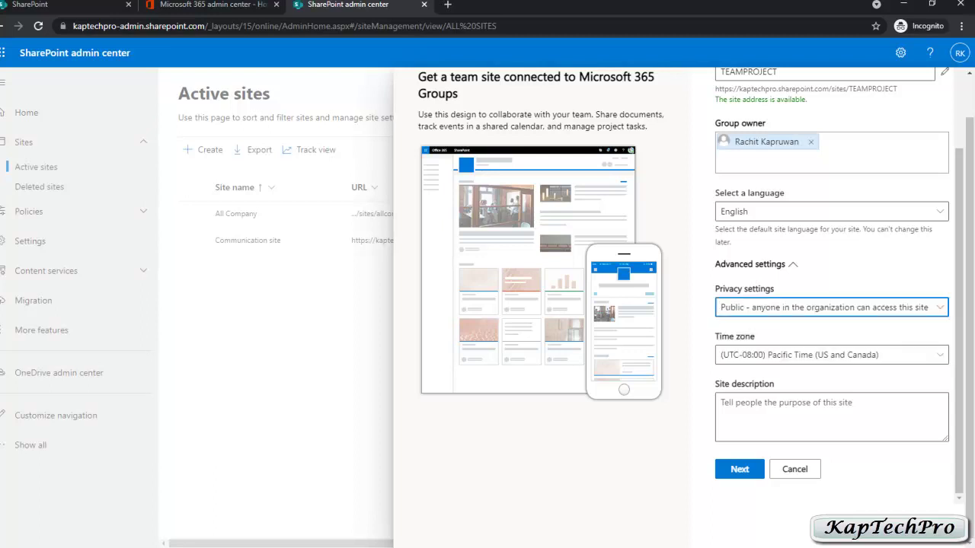
Step: Enter the site description THIS SITE IS FOR SHARING DOCUMENTS RELATED TO PROJECT and continue the site creation
click(721, 403)
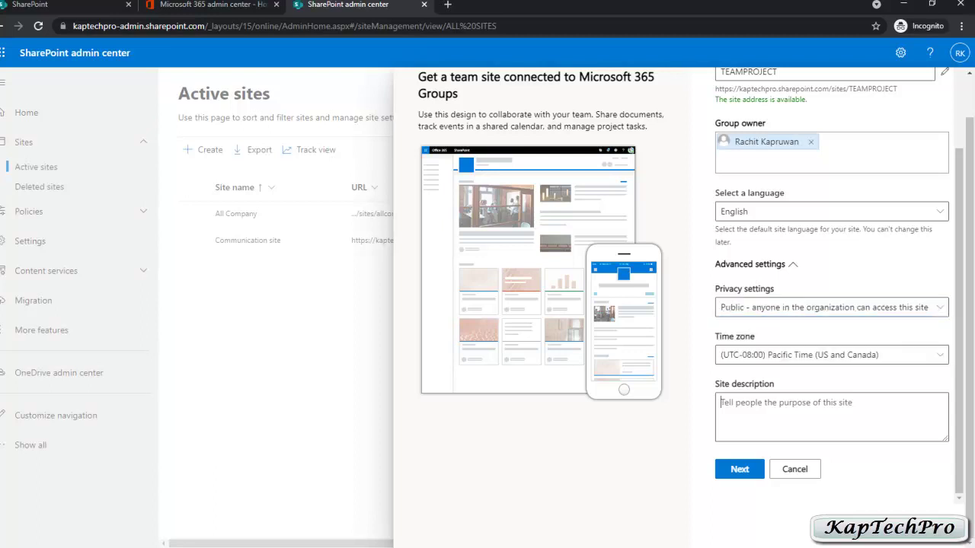
text(THIS SITE IS FOR SHARING DOCUMENTS RELATED TO PROJECT)
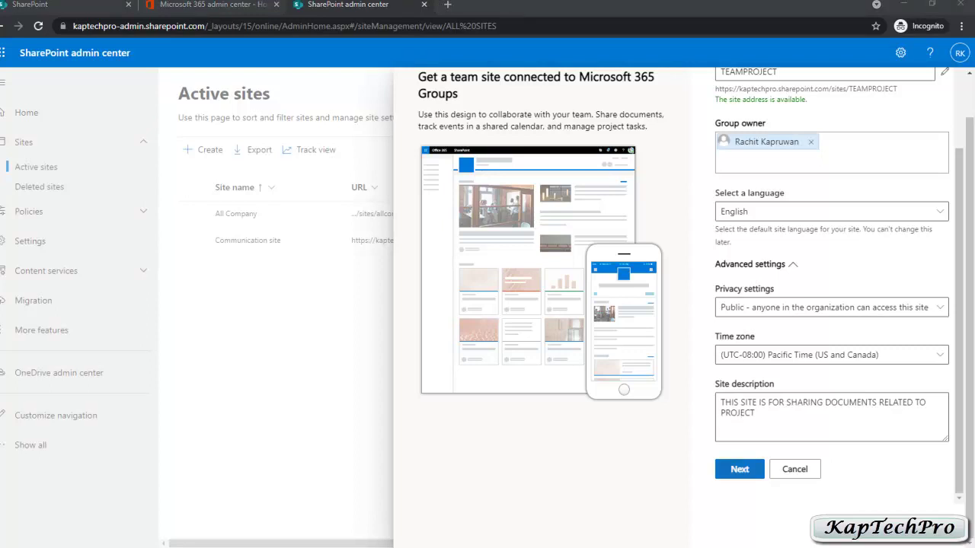
click(739, 470)
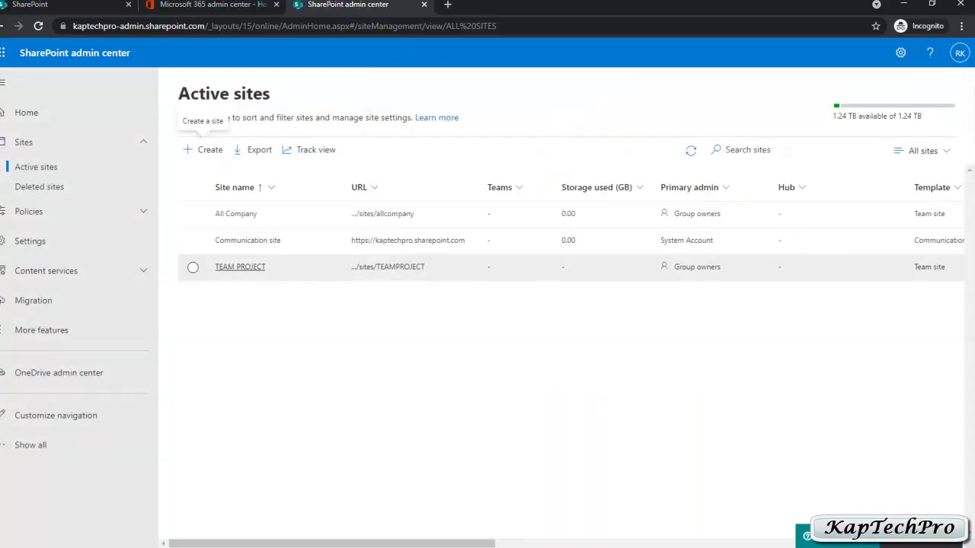
Step: Review the TEAM PROJECT site's general, activity, permissions and policies details in the active sites list, and close them
click(240, 267)
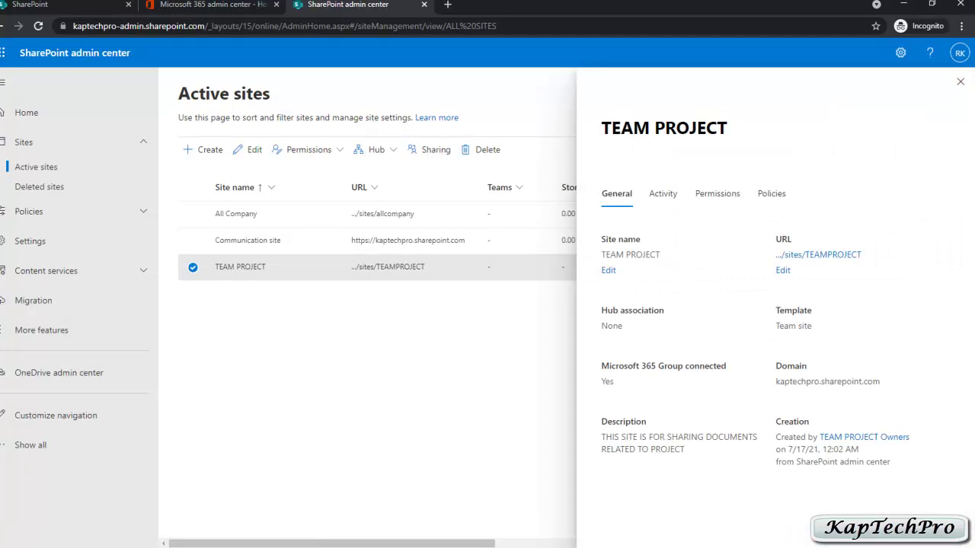
click(663, 193)
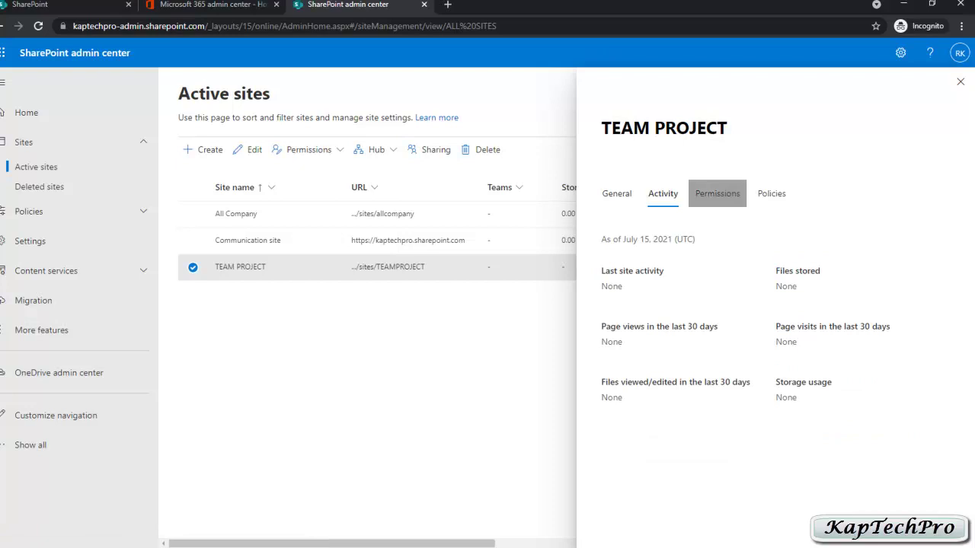
click(717, 193)
scroll(769, 342, down, 1)
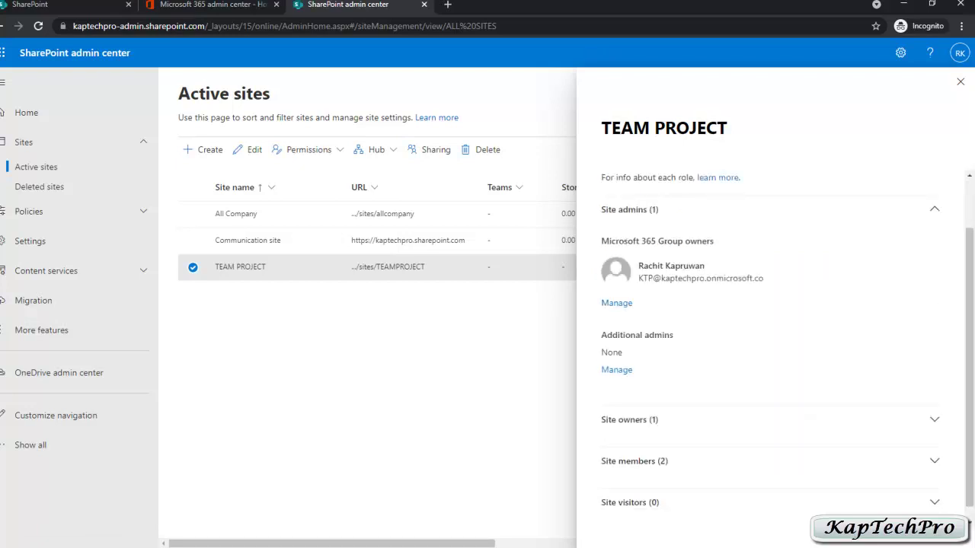
scroll(770, 342, down, 1)
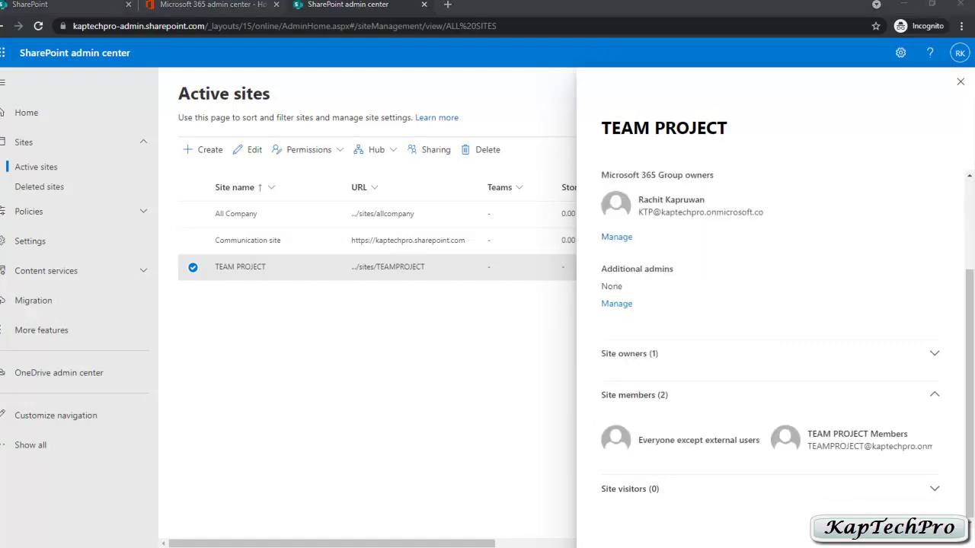
scroll(770, 343, up, 2)
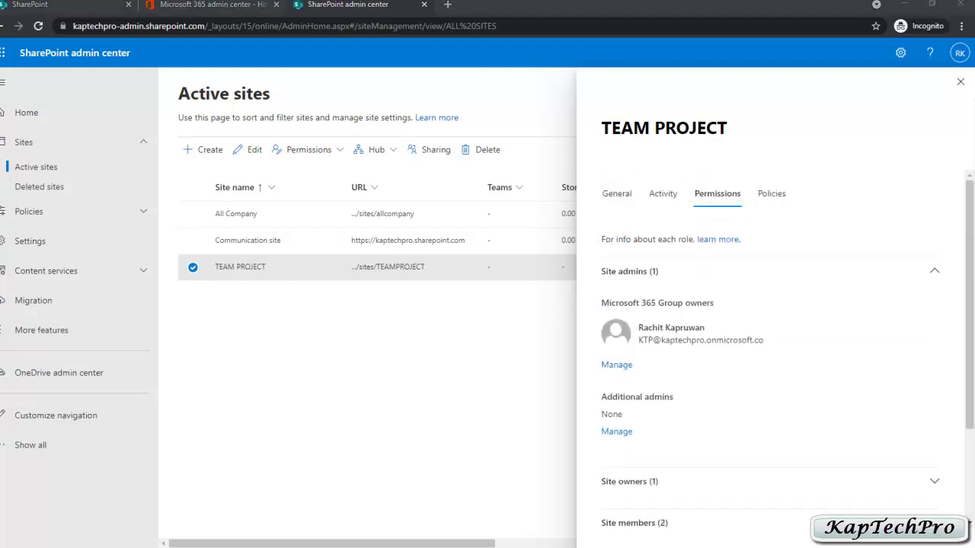
click(771, 194)
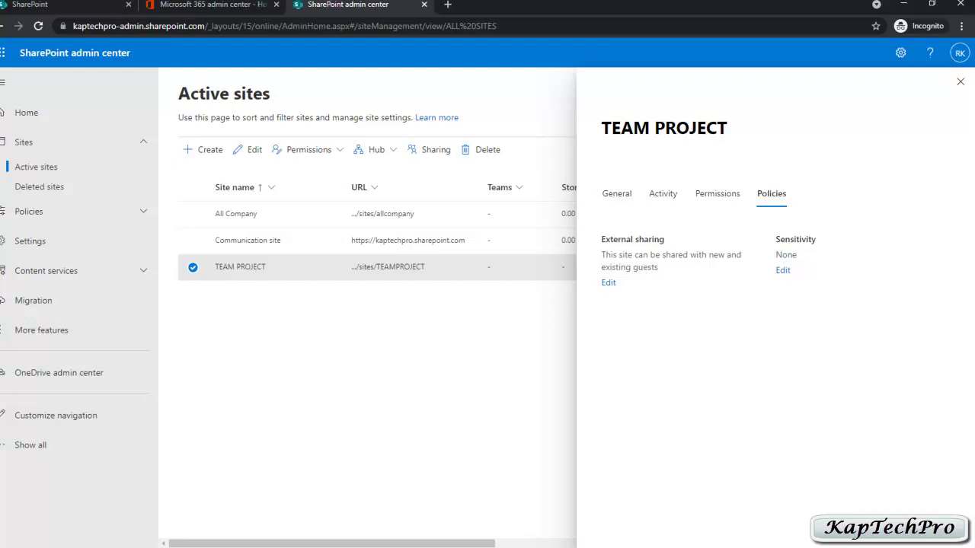
click(960, 82)
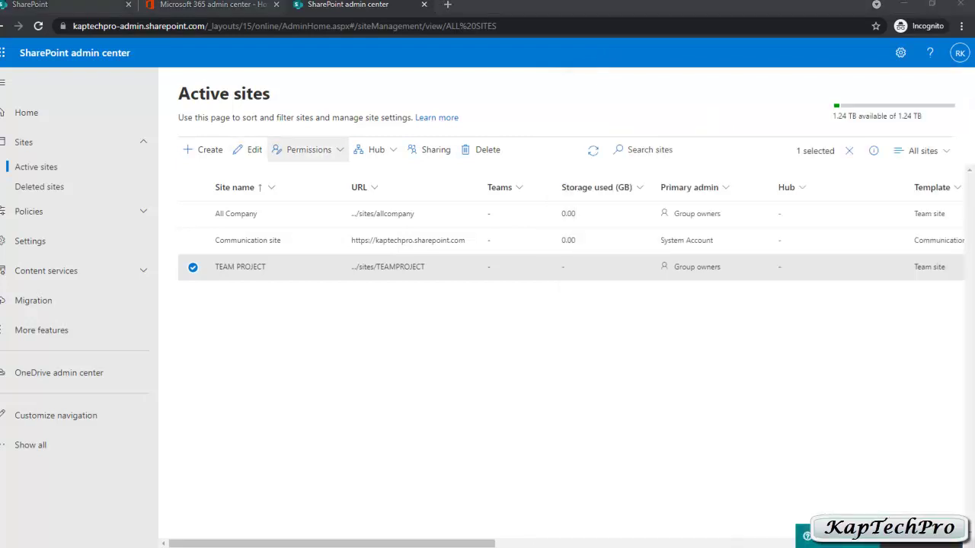
Step: Look at the permission and hub options available for the selected TEAM PROJECT site
click(307, 149)
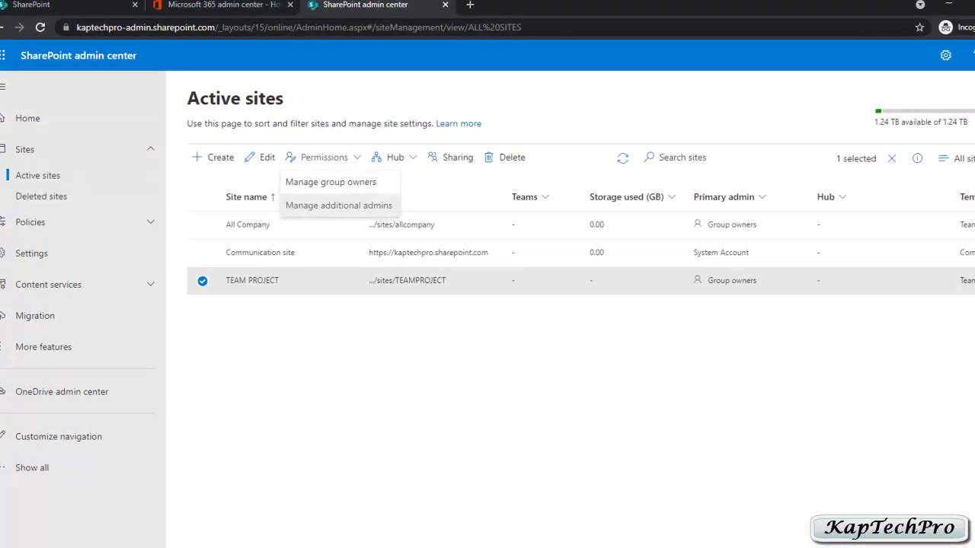
click(394, 156)
click(394, 157)
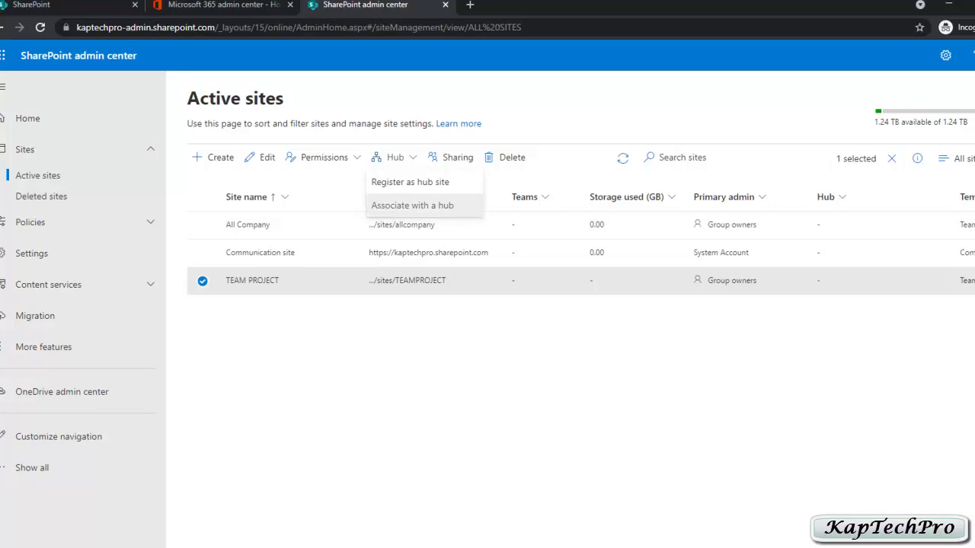
Step: Examine TEAM PROJECT's external sharing, guest expiration, default link type and link permission settings, and leave without saving
click(456, 157)
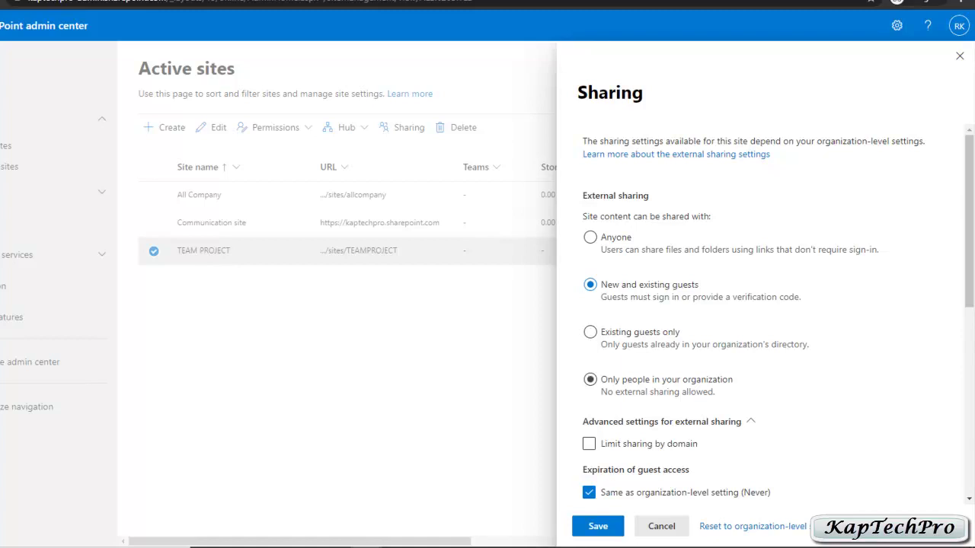
scroll(590, 379, down, 3)
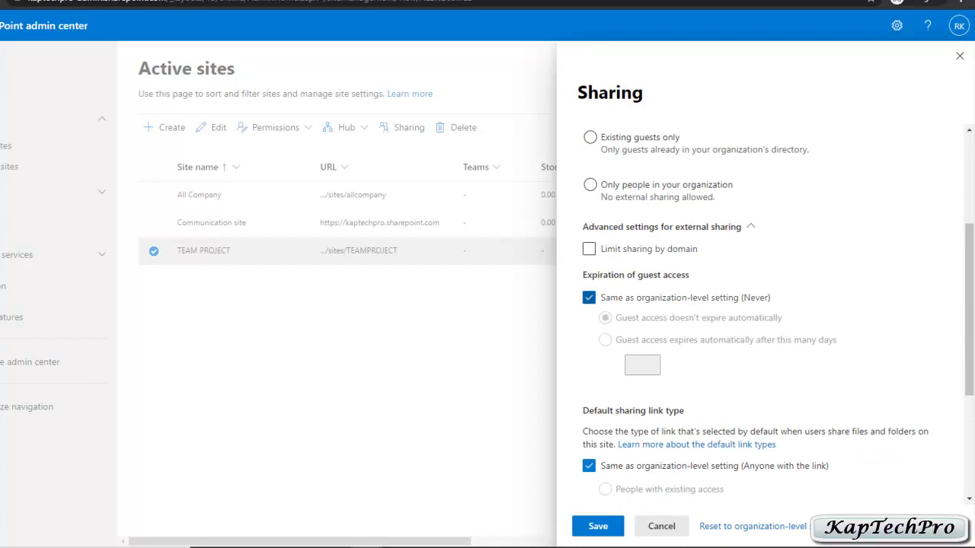
scroll(762, 320, down, 3)
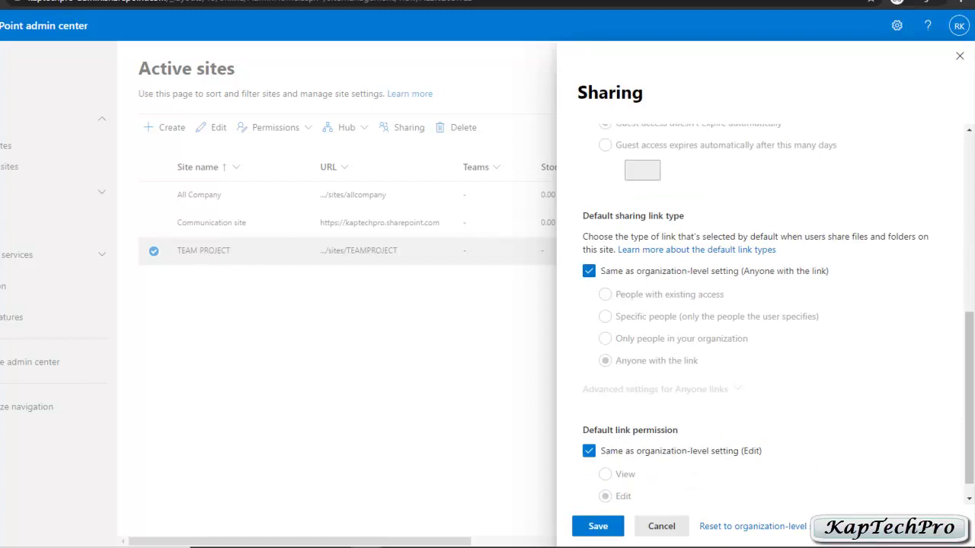
scroll(779, 313, down, 1)
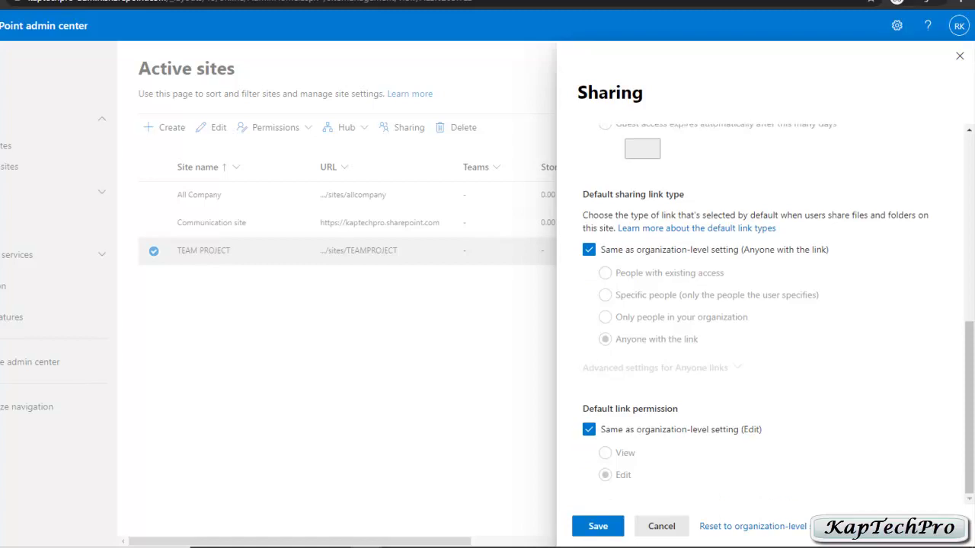
scroll(765, 312, up, 6)
scroll(765, 312, down, 6)
scroll(766, 312, up, 6)
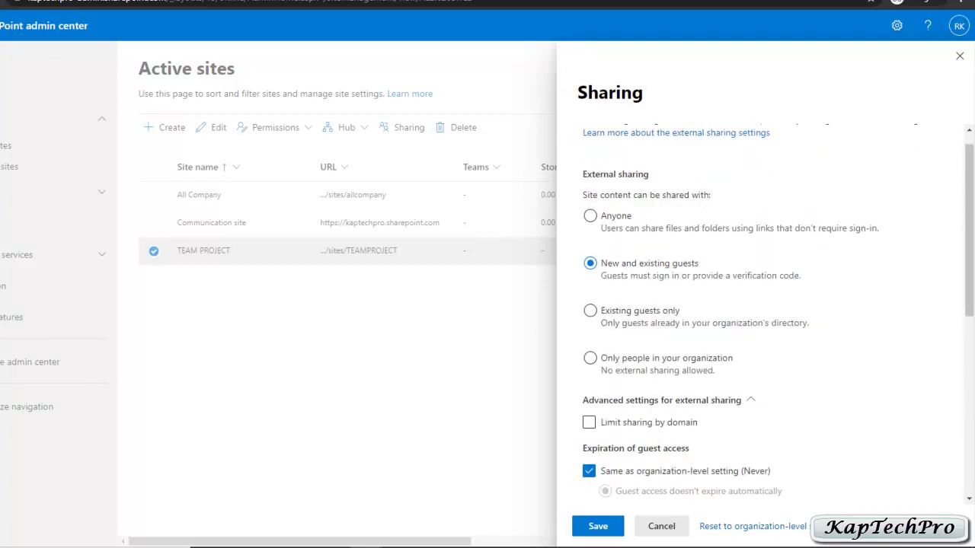
scroll(765, 312, down, 6)
scroll(761, 304, down, 1)
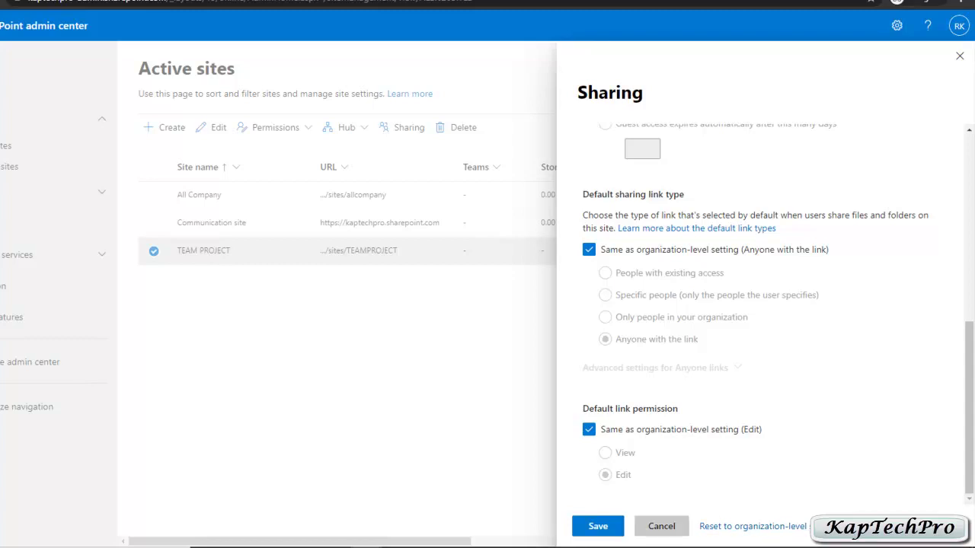
click(661, 526)
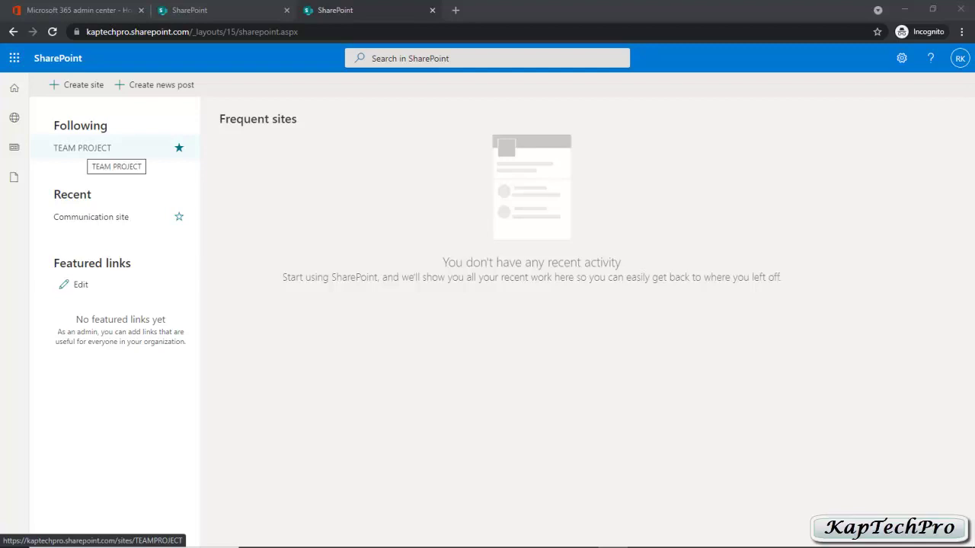
Step: Open the TEAM PROJECT site and view the sources and templates offered for a new list without creating one
click(84, 148)
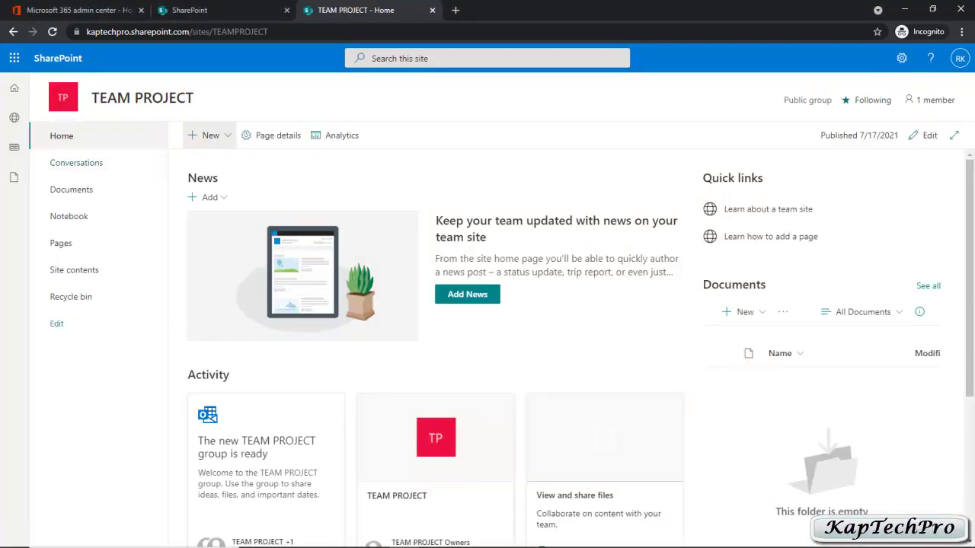
click(209, 135)
click(209, 134)
click(207, 134)
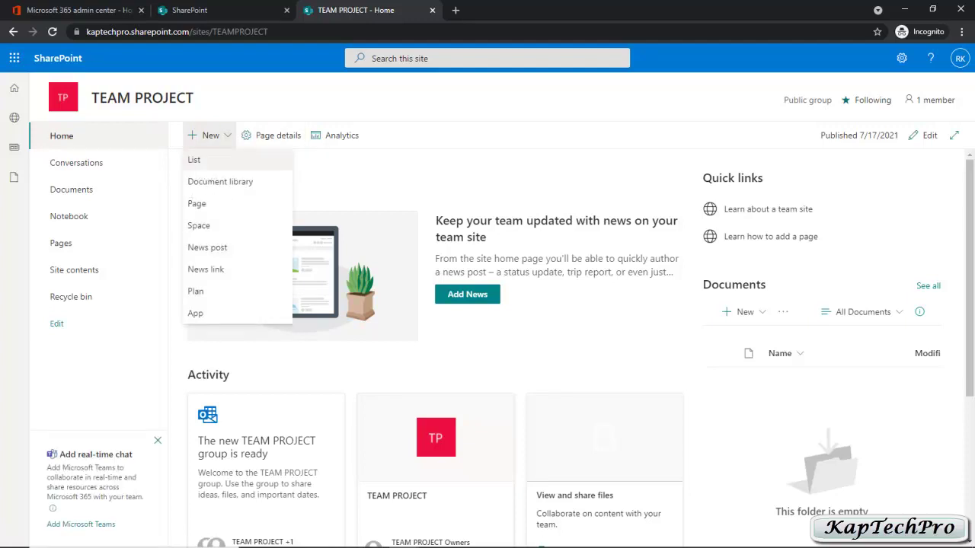
click(195, 159)
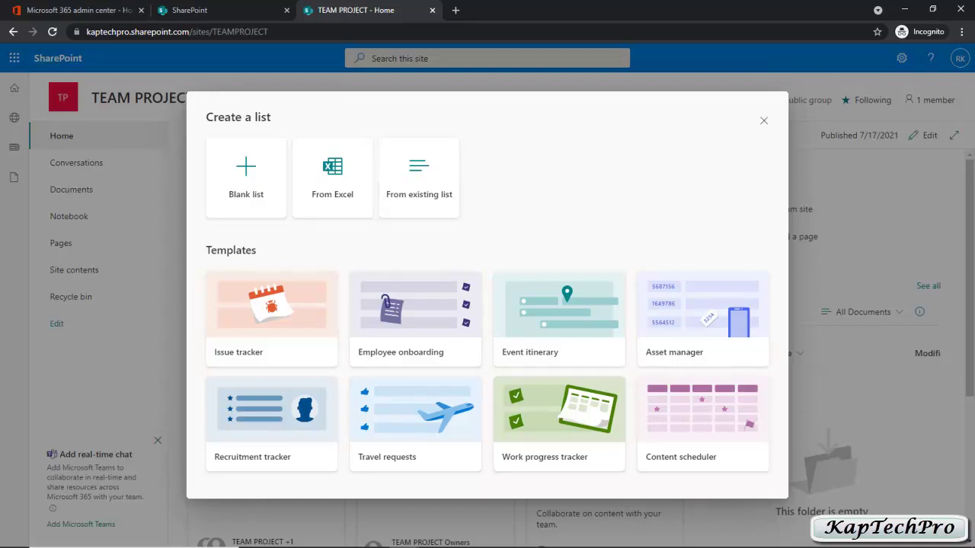
click(763, 121)
Step: View the name, description and site navigation fields for a new document library, and leave without creating one
click(209, 135)
click(209, 135)
click(205, 135)
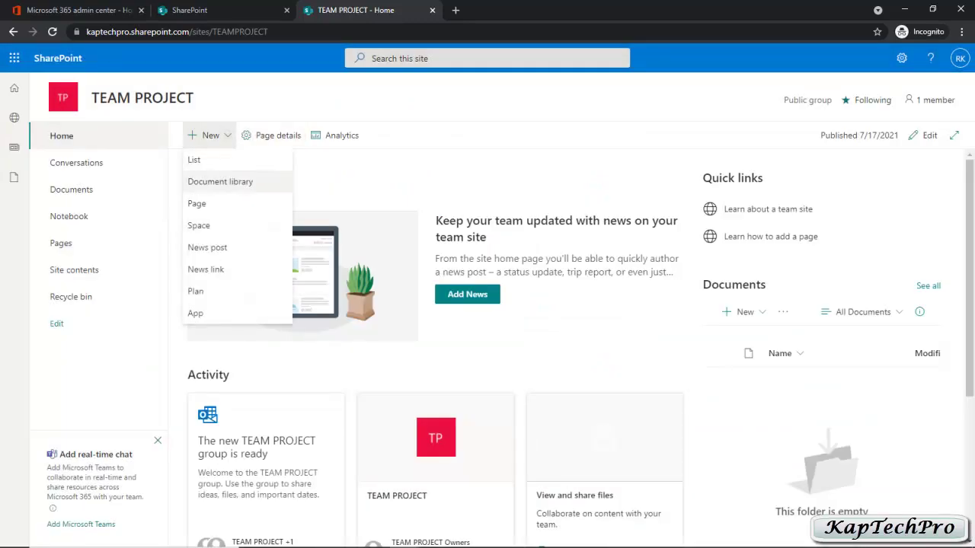
click(220, 181)
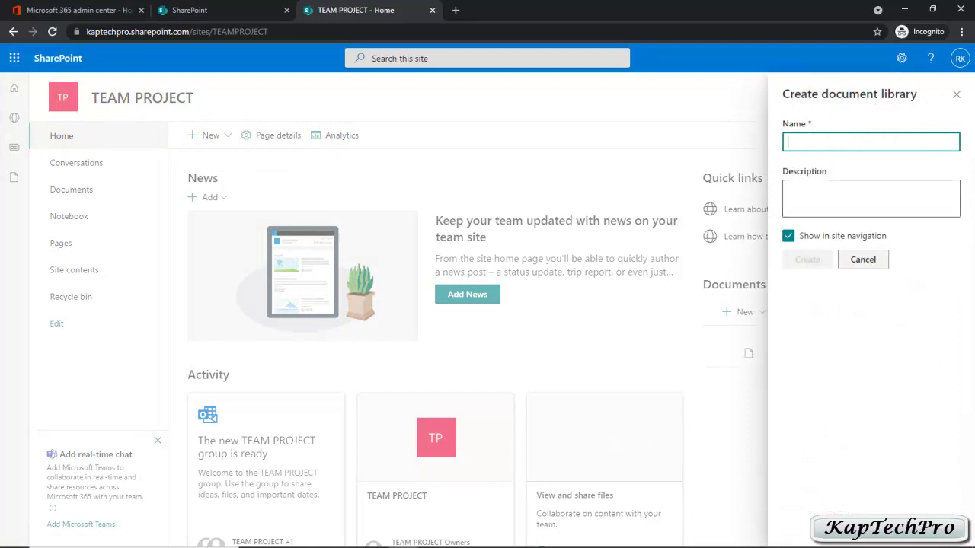
click(863, 260)
Step: Create a new site page from the built-in Blank template
click(205, 135)
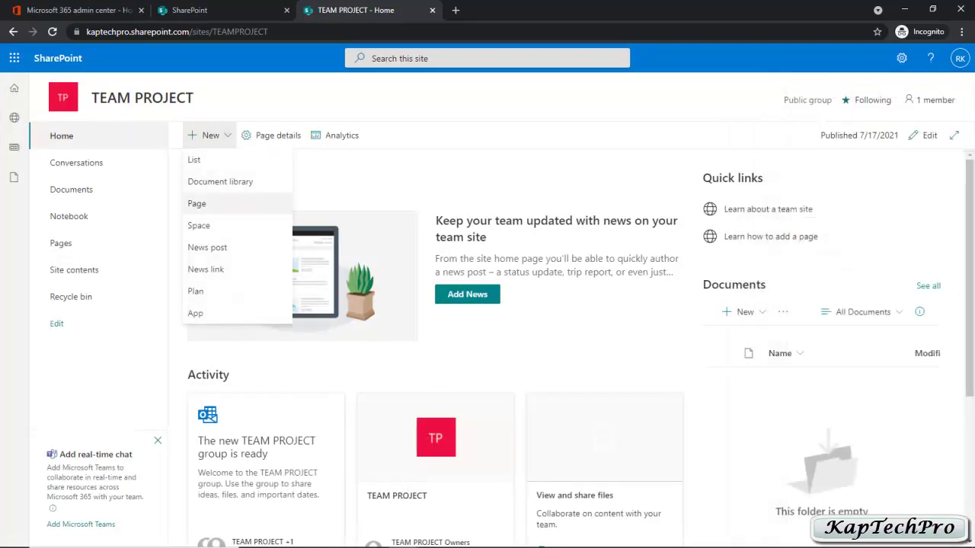
click(196, 203)
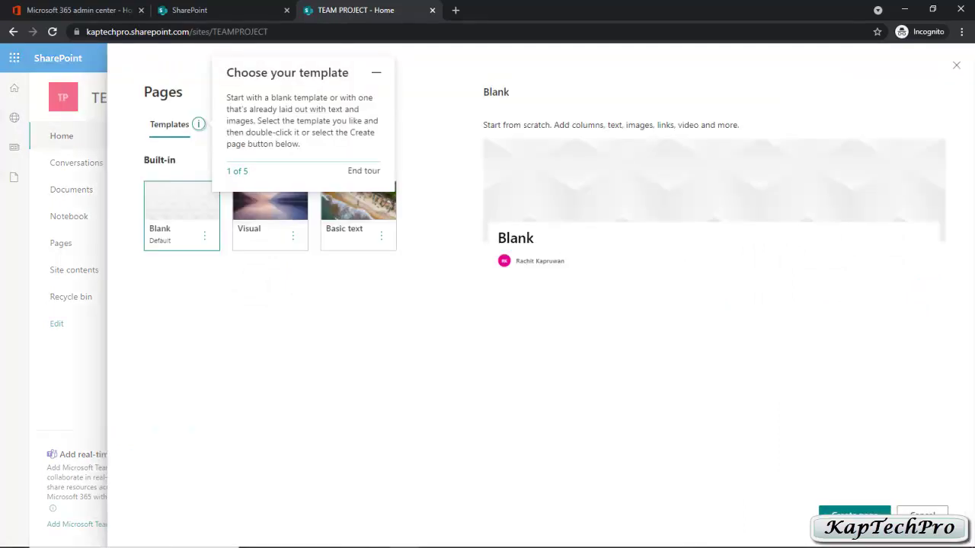
click(854, 512)
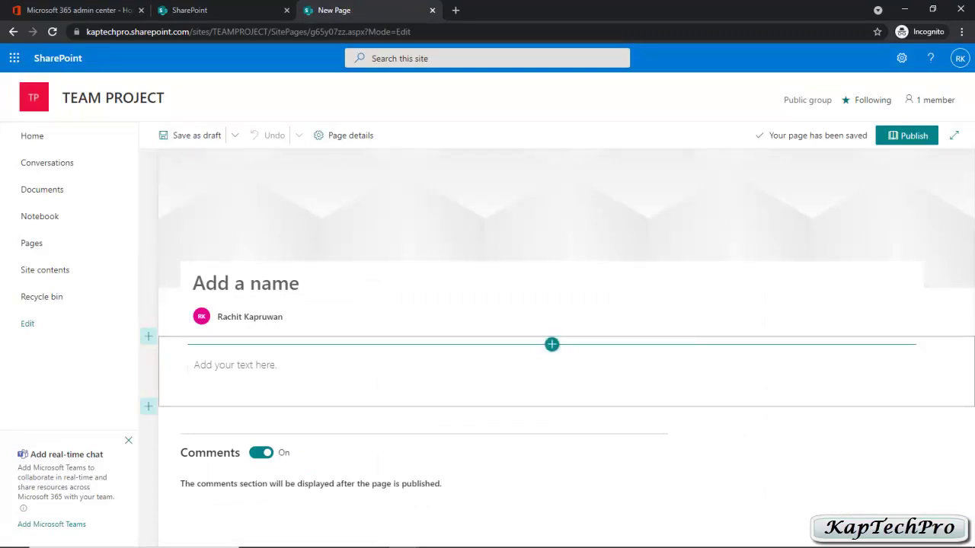
Step: Look at the new page's title area and browse the web parts available for its section without adding any
click(245, 282)
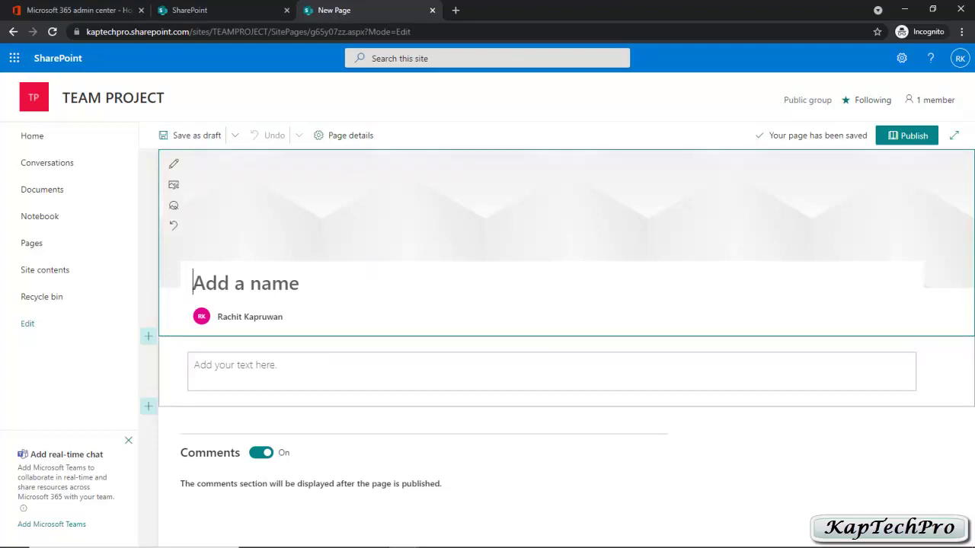
click(551, 344)
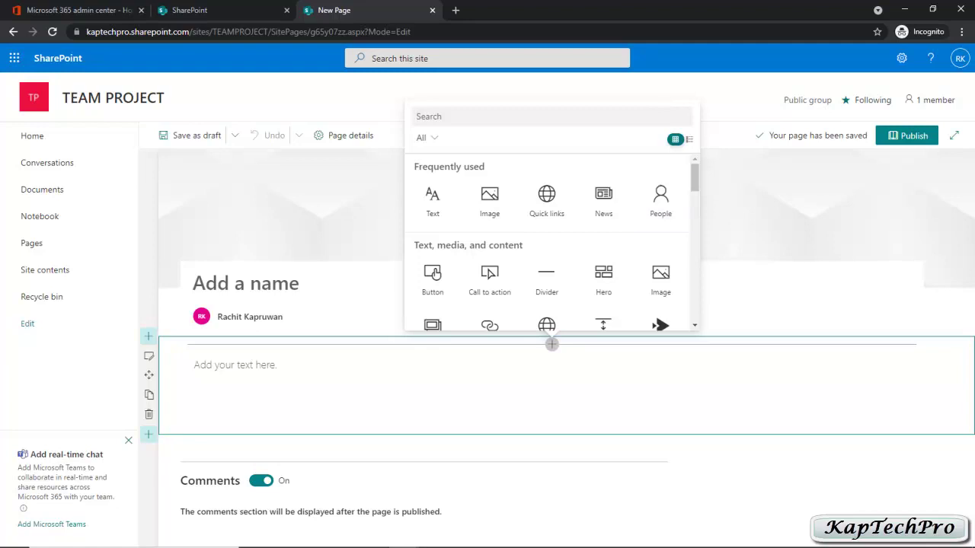
scroll(555, 244, down, 1)
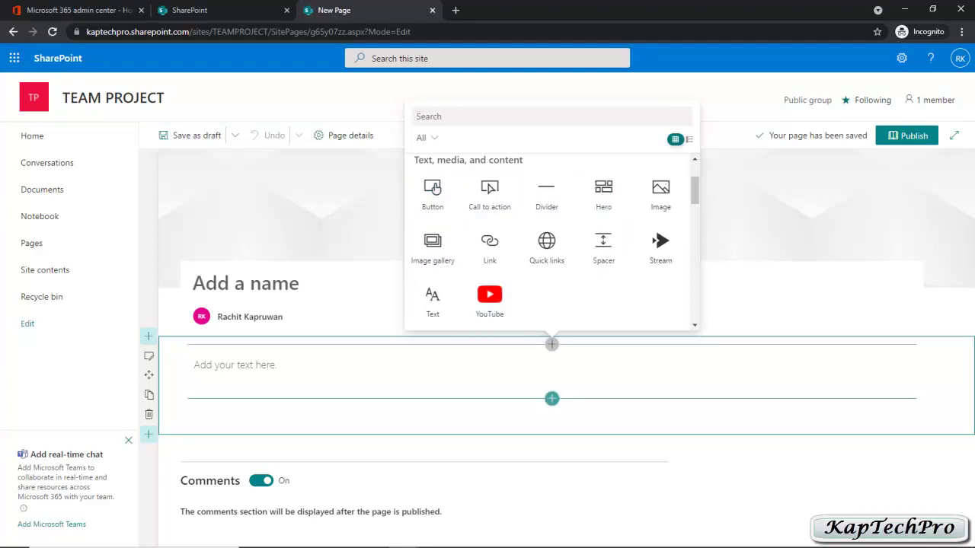
key(Escape)
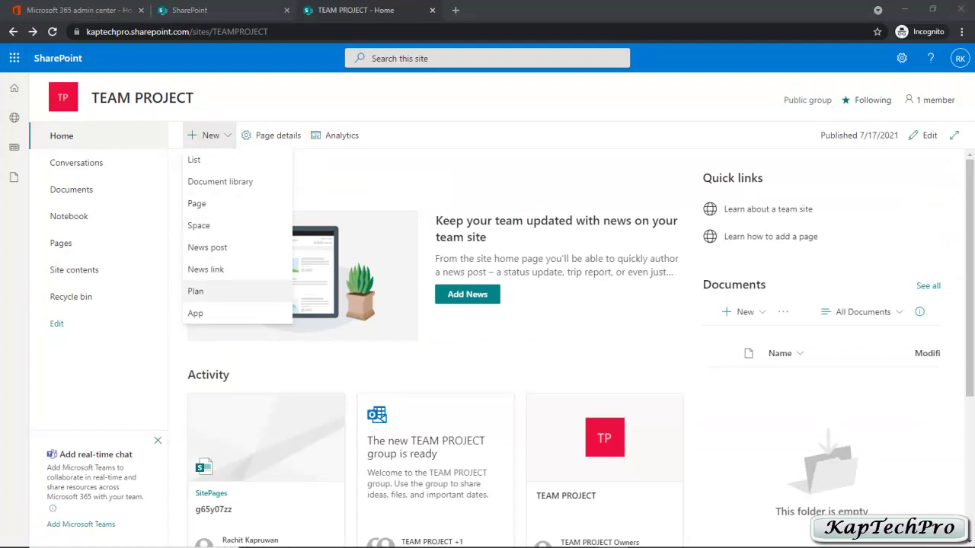
Step: Look over the kinds of content that can be created from the TEAM PROJECT home page, and close the list
click(210, 135)
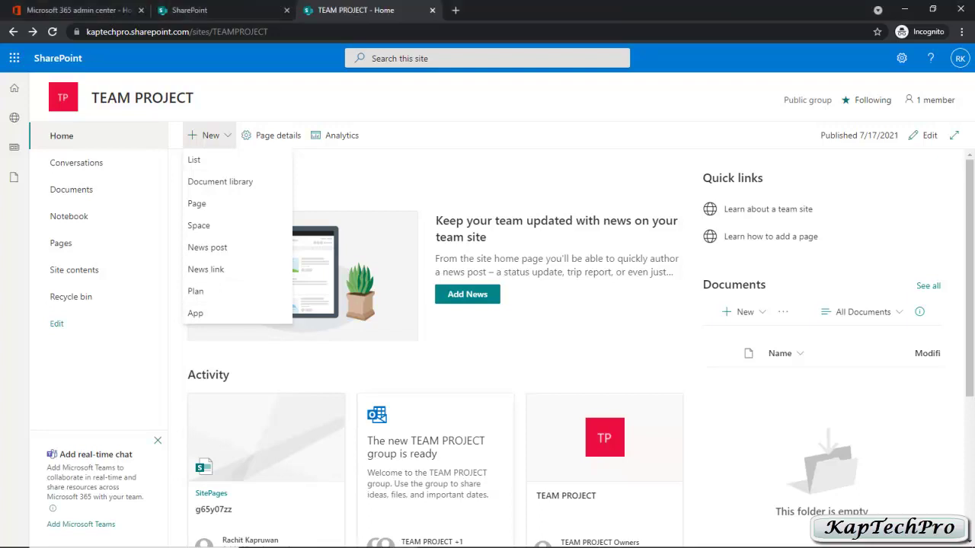
click(210, 135)
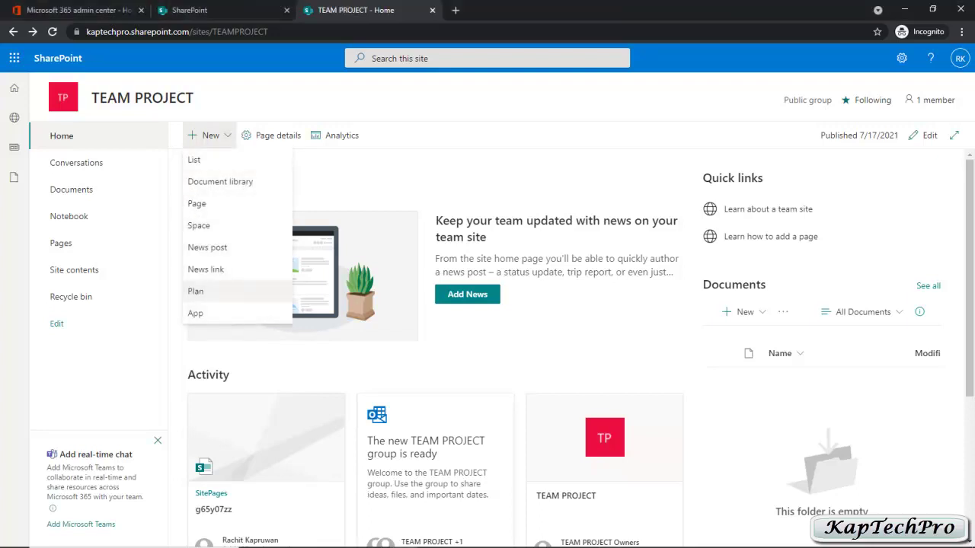
key(Escape)
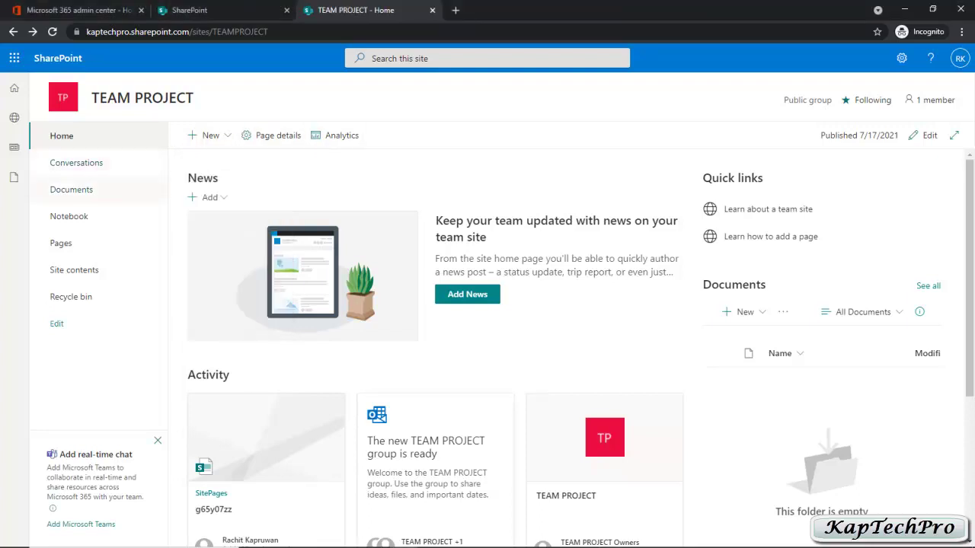
Step: View the site's Conversations mailbox and the kinds of items that can be created in the Documents library
click(76, 162)
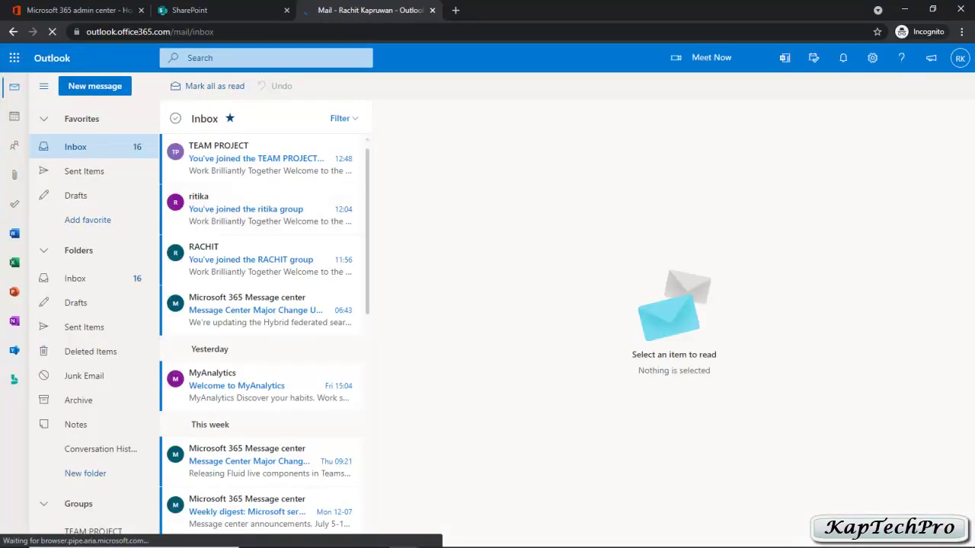
key(alt+Left)
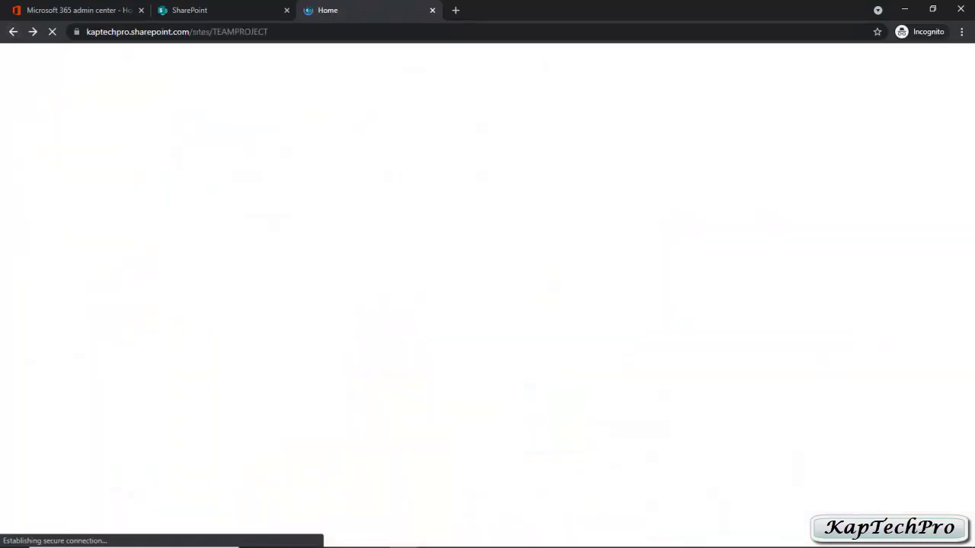
click(71, 189)
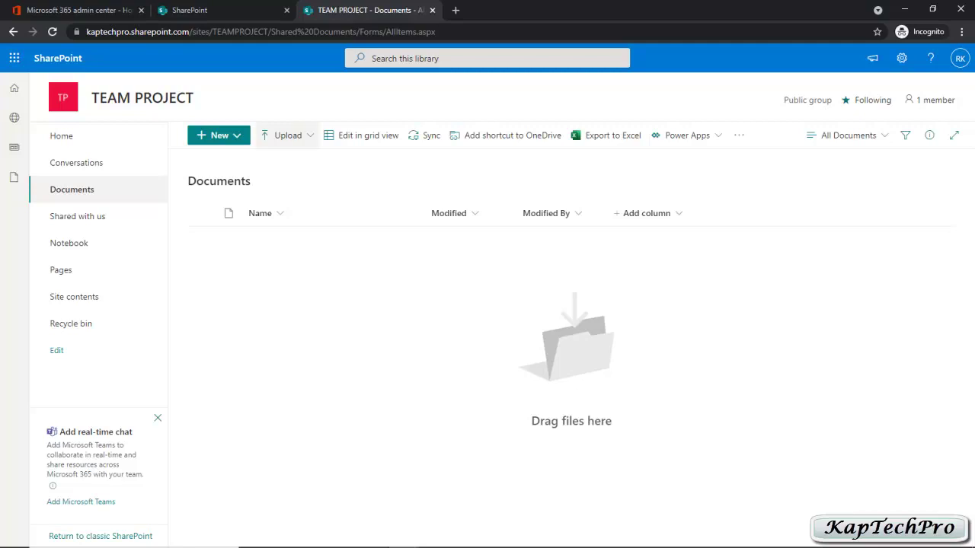
click(219, 135)
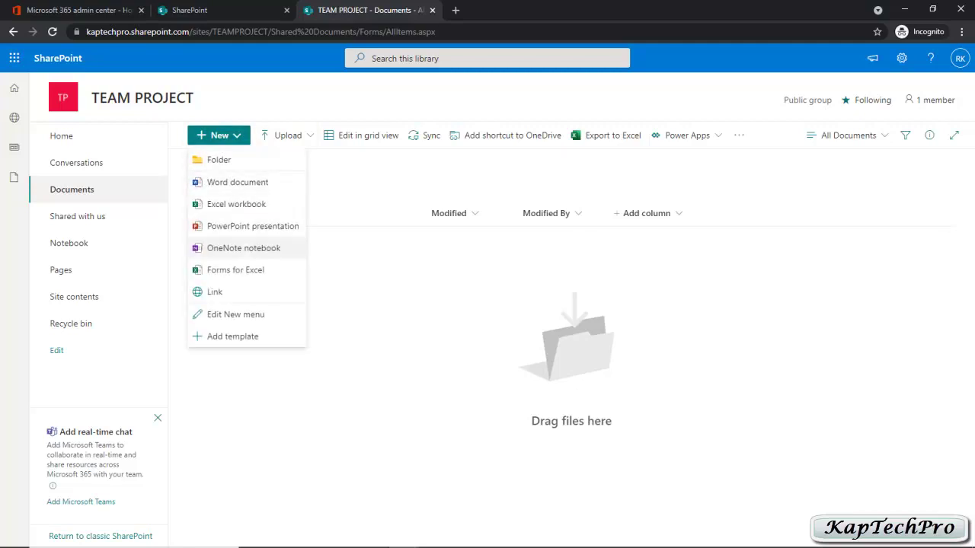
Step: View the Shared with us files and open the site's notebook, dismissing its What's New notice
click(77, 216)
click(77, 216)
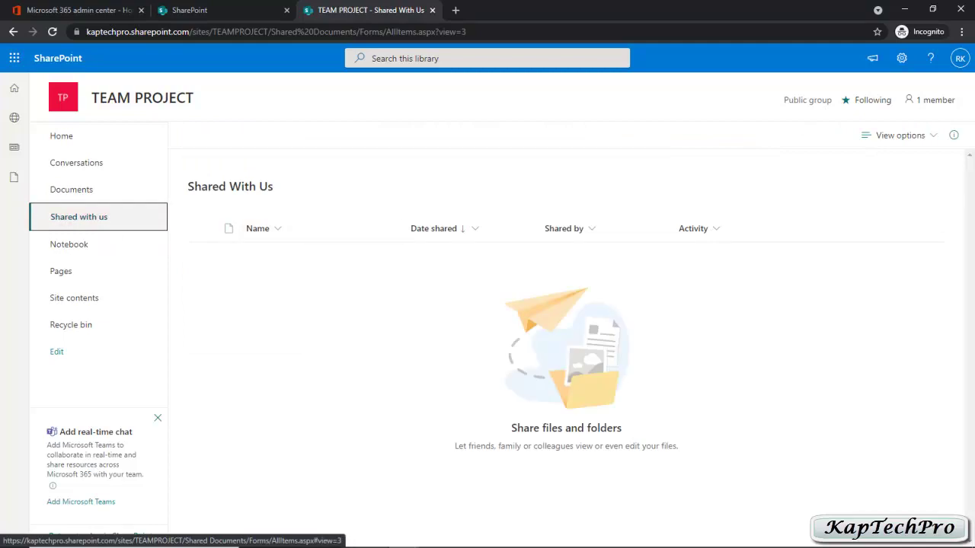
click(69, 244)
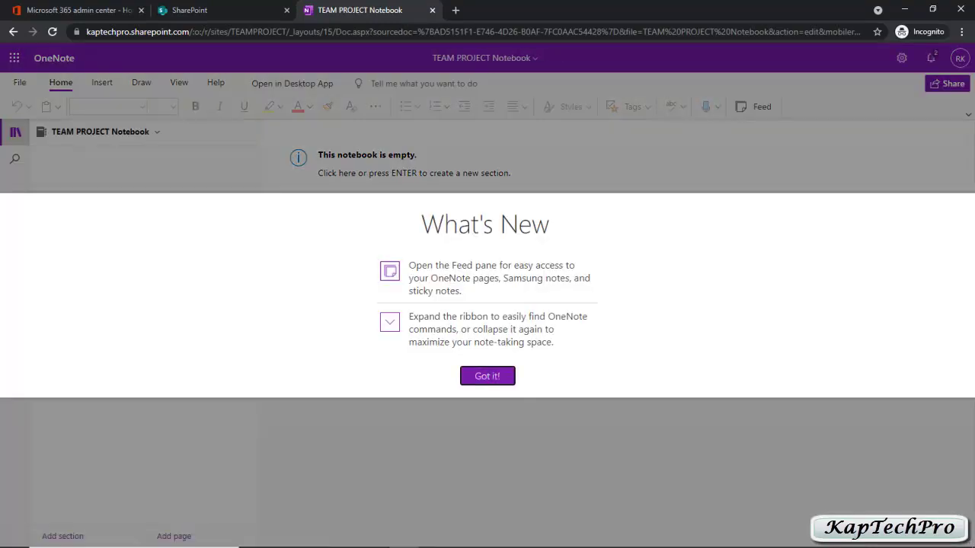
key(Return)
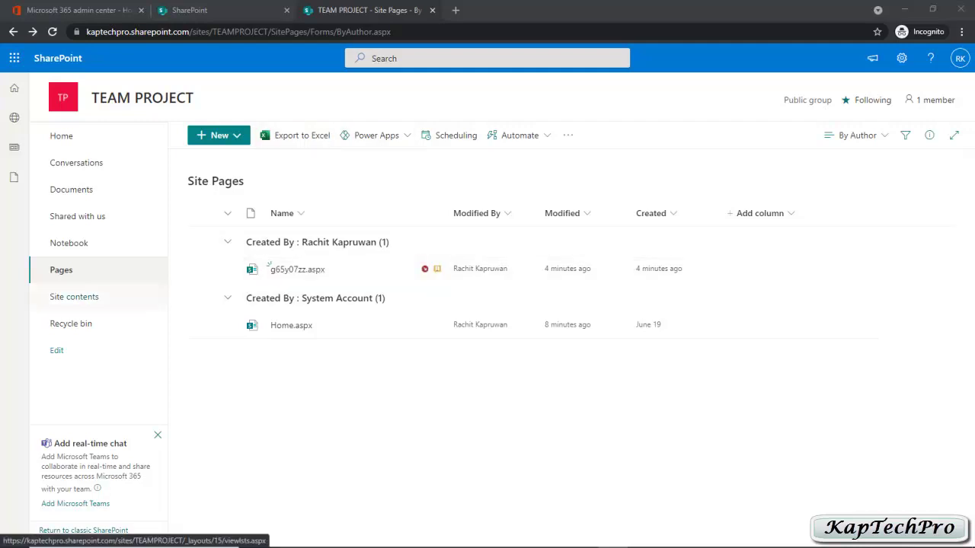
Step: View the lists and libraries in the site contents and the site's recycle bin
click(74, 296)
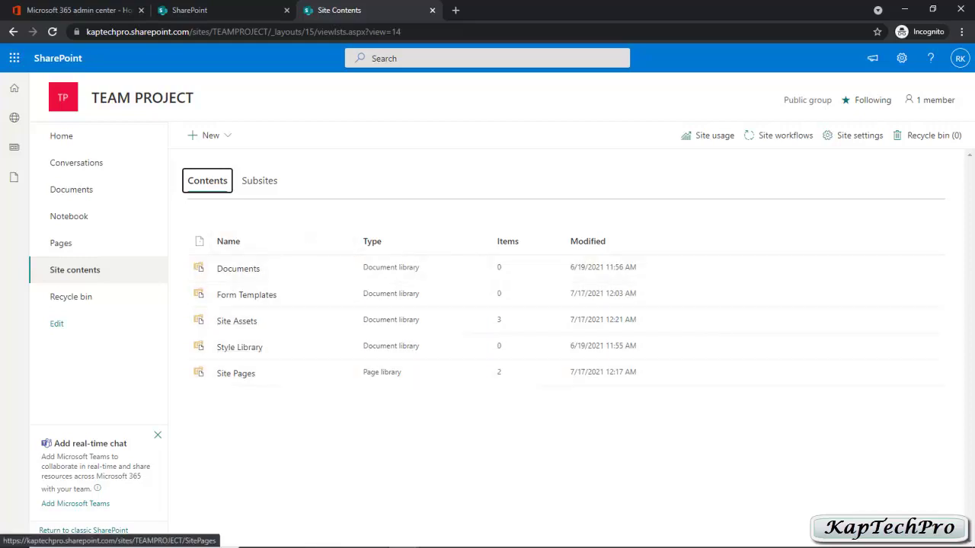
click(238, 269)
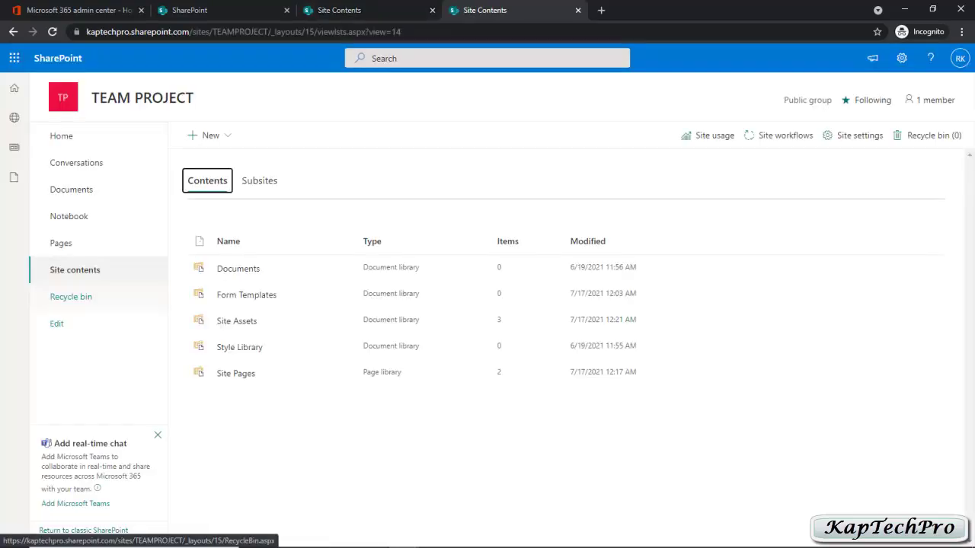
click(71, 297)
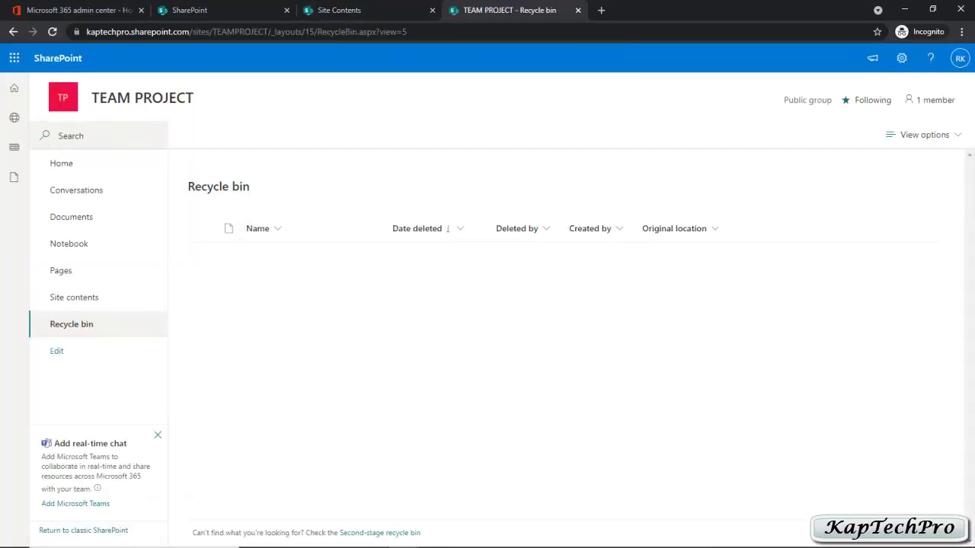
Step: Examine the audience targeting setting and the Site contents link options in the site navigation editor, and leave without saving
click(56, 351)
mouse_move(122, 352)
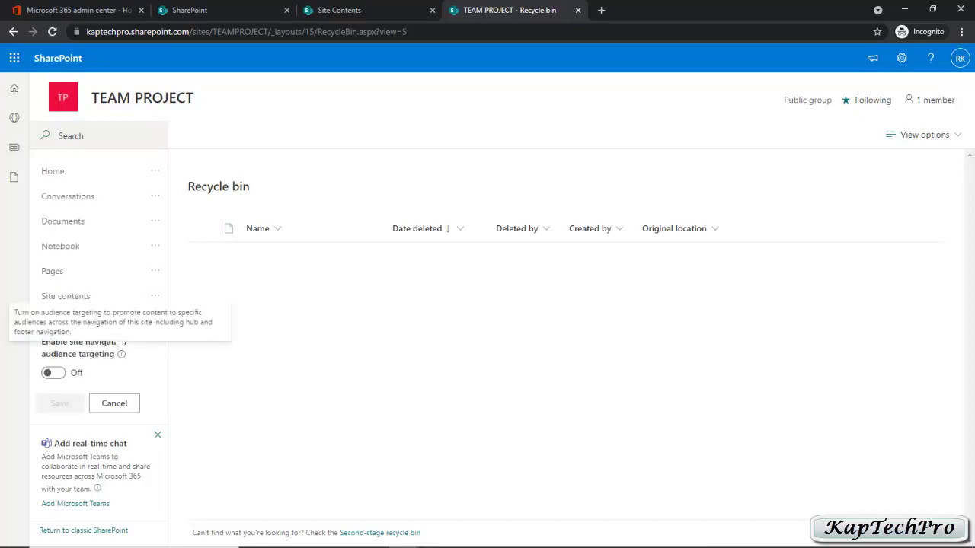
click(154, 295)
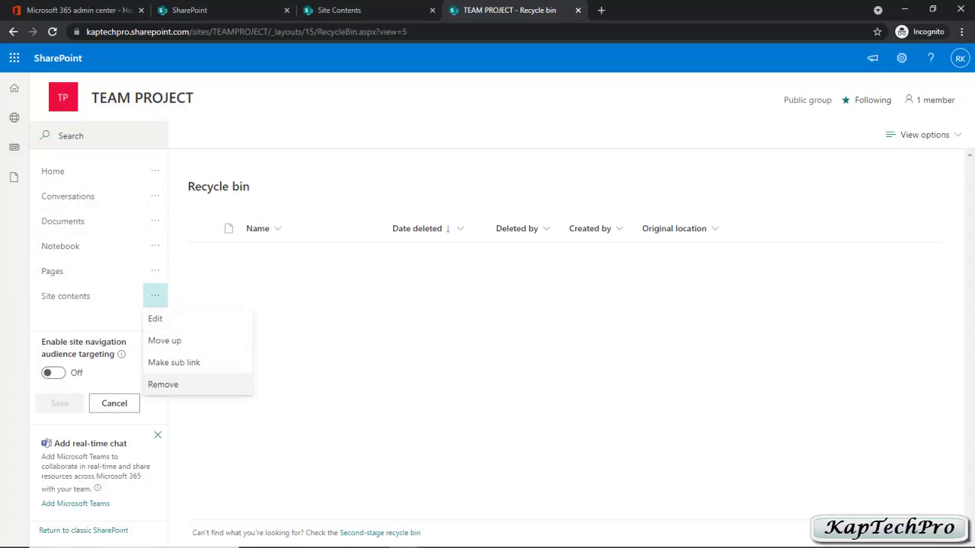
click(114, 402)
click(115, 403)
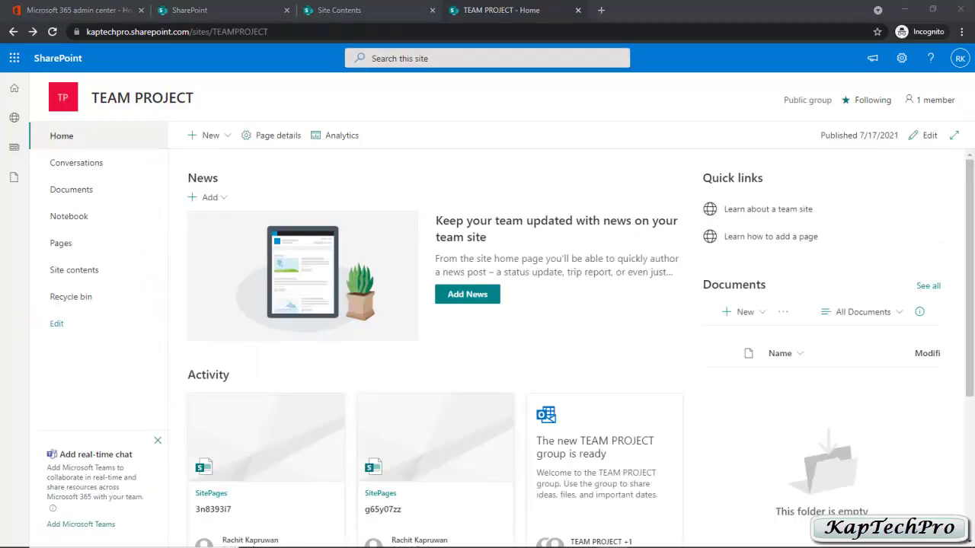